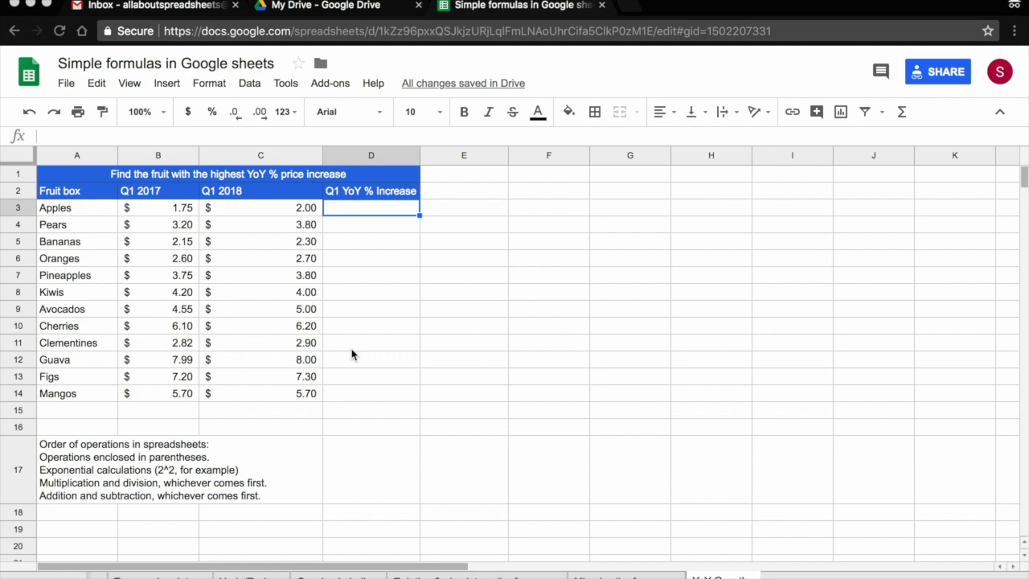
{"action": "left_click", "coordinate": [75, 156]}
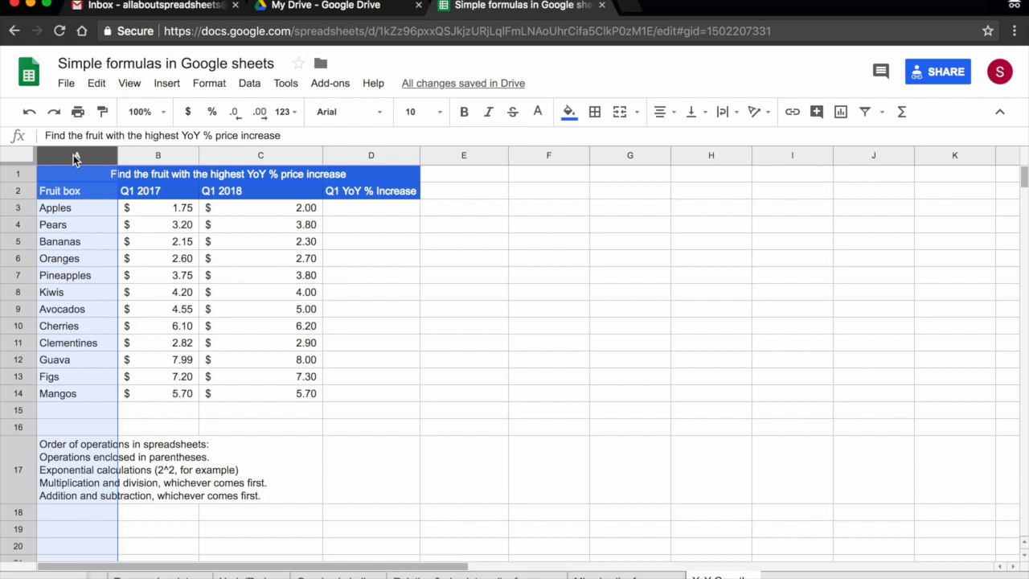
{"action": "left_click", "coordinate": [161, 155]}
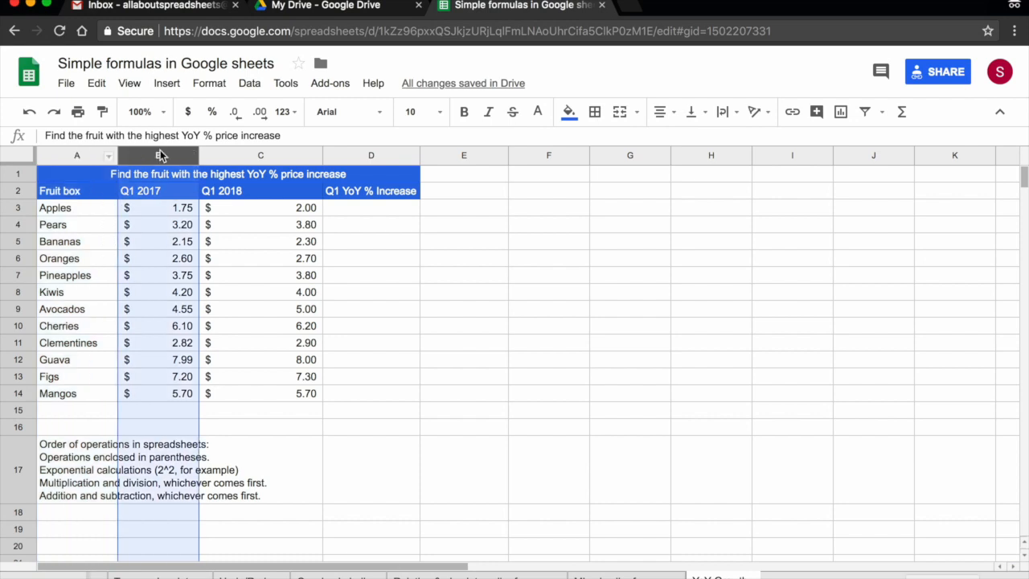
{"action": "left_click", "coordinate": [266, 155]}
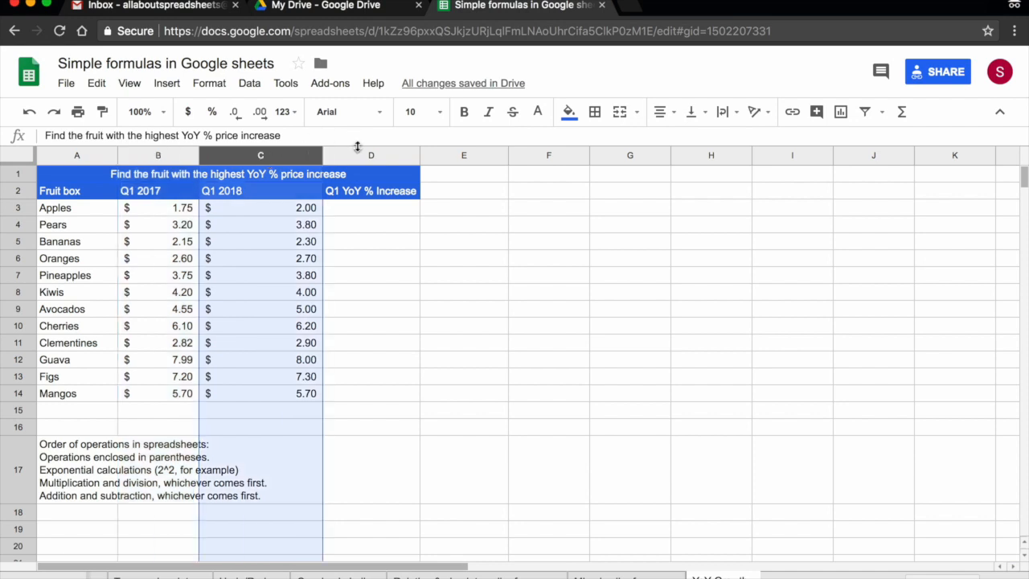
{"action": "left_click", "coordinate": [384, 155]}
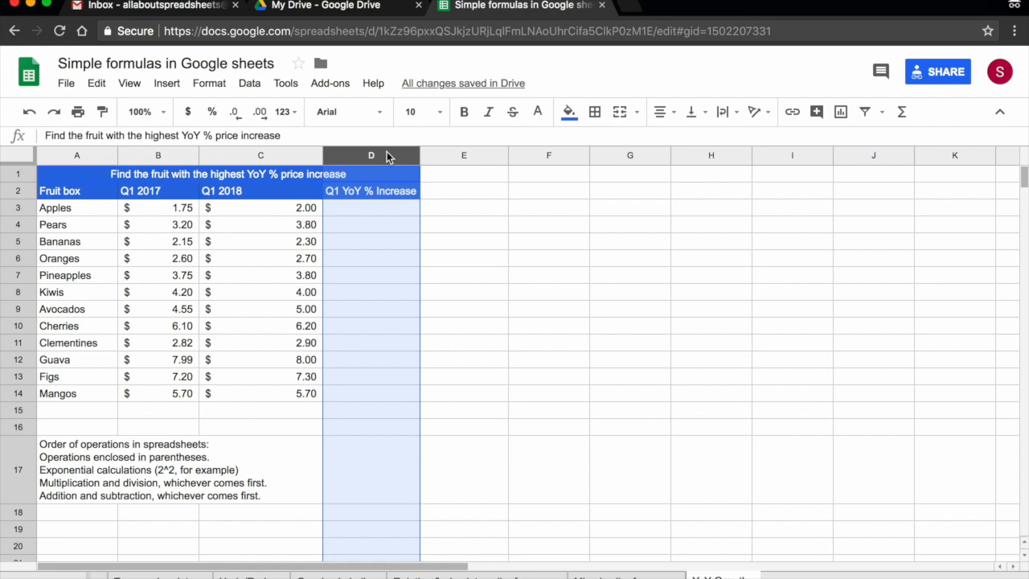
Enter the formula =C3-B3/B3 in cell D3 for the Apples year-over-year increase
{"action": "left_click", "coordinate": [367, 211]}
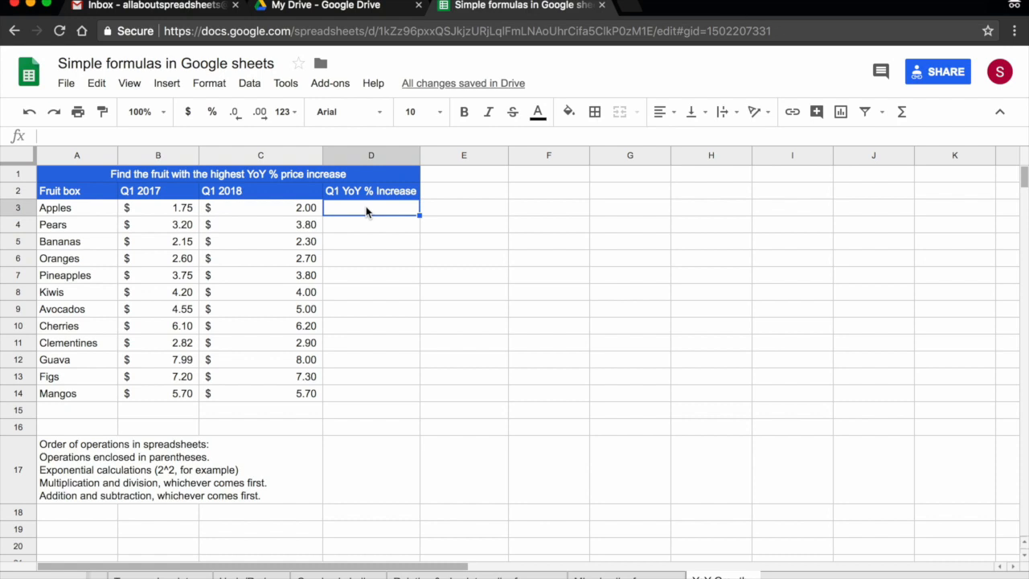
{"action": "type", "text": "="}
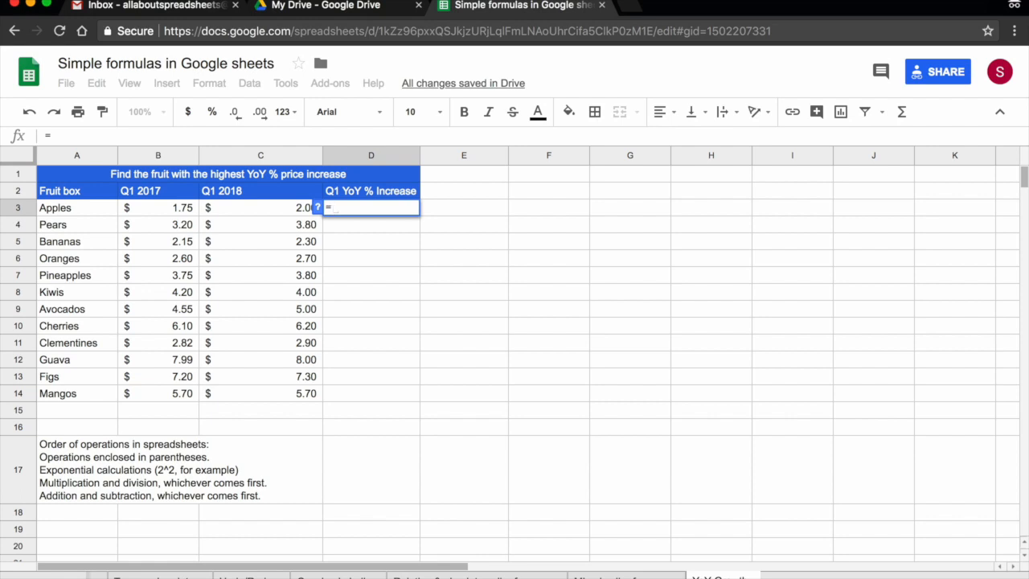
{"action": "left_click", "coordinate": [268, 213]}
{"action": "type", "text": "-"}
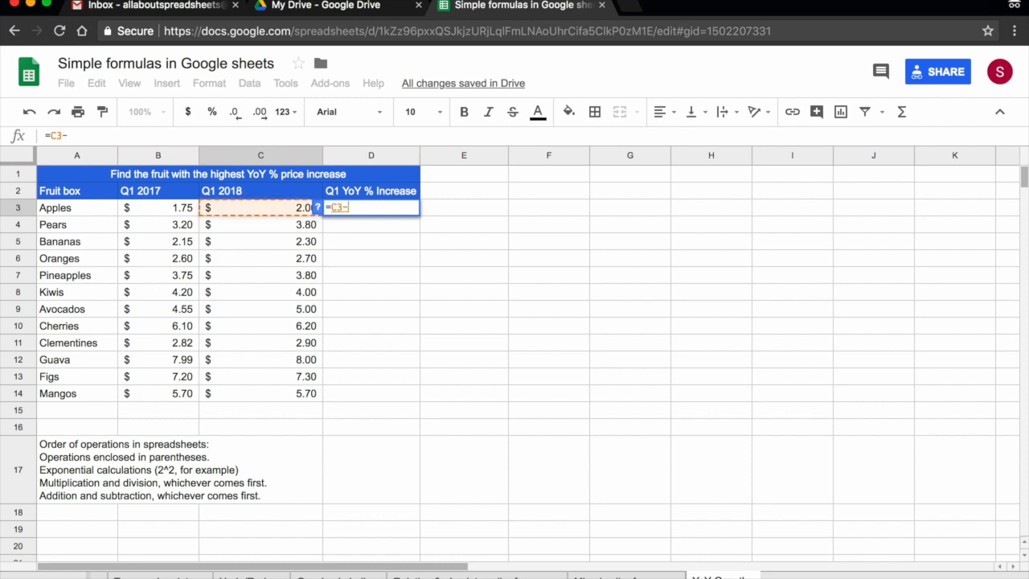
{"action": "left_click", "coordinate": [159, 210]}
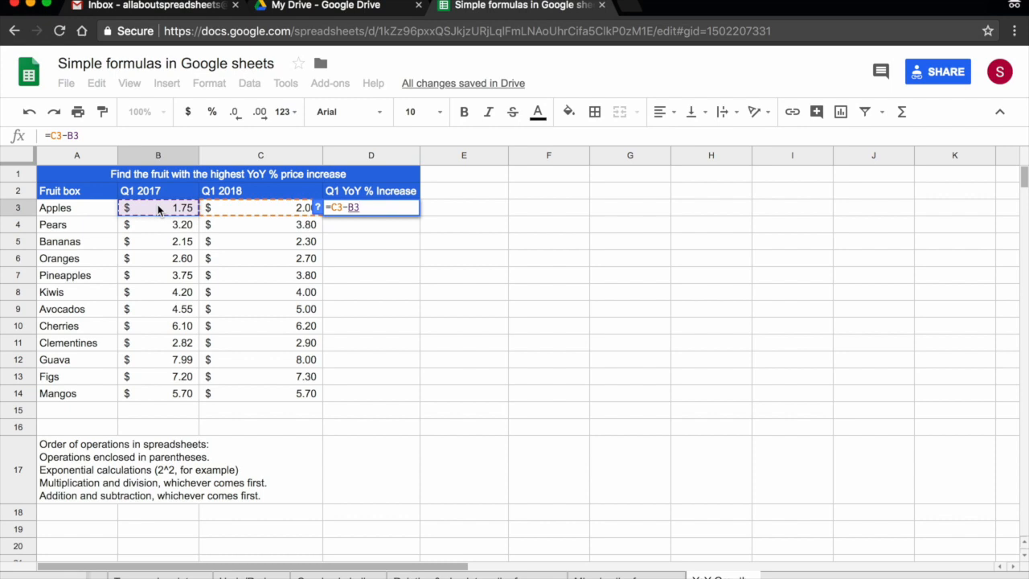
{"action": "type", "text": "/"}
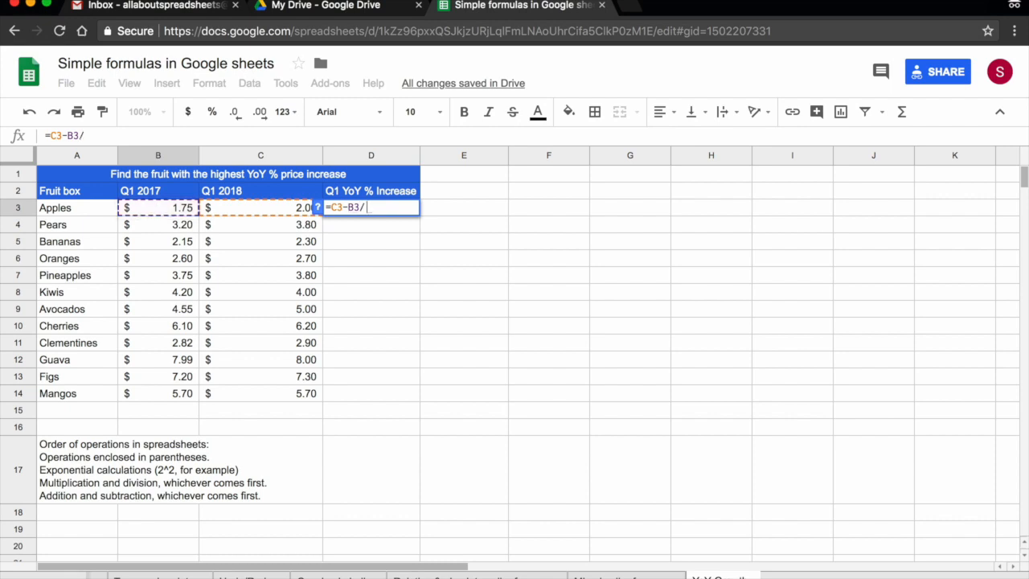
{"action": "left_click", "coordinate": [153, 210]}
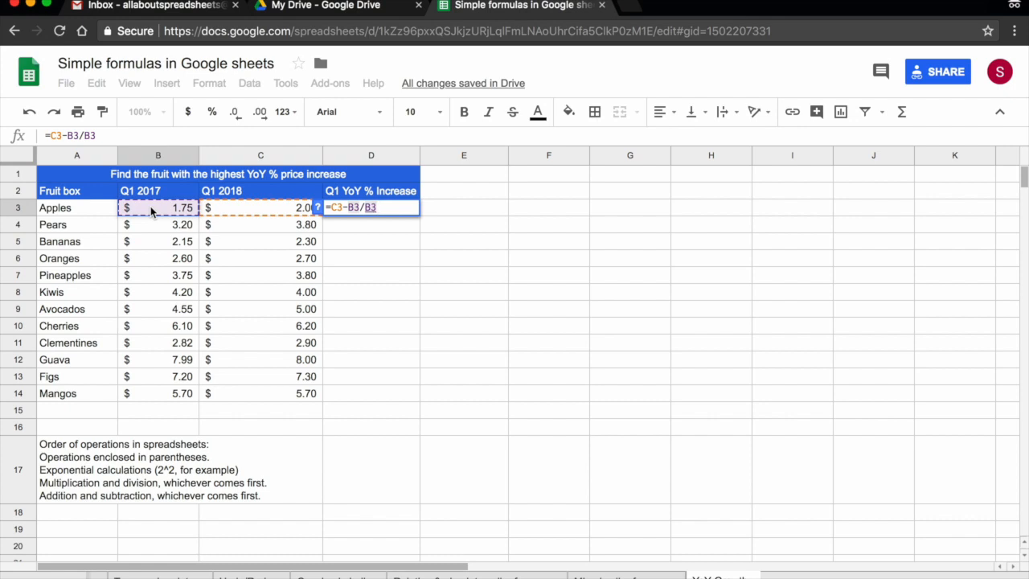
{"action": "key", "text": "Return"}
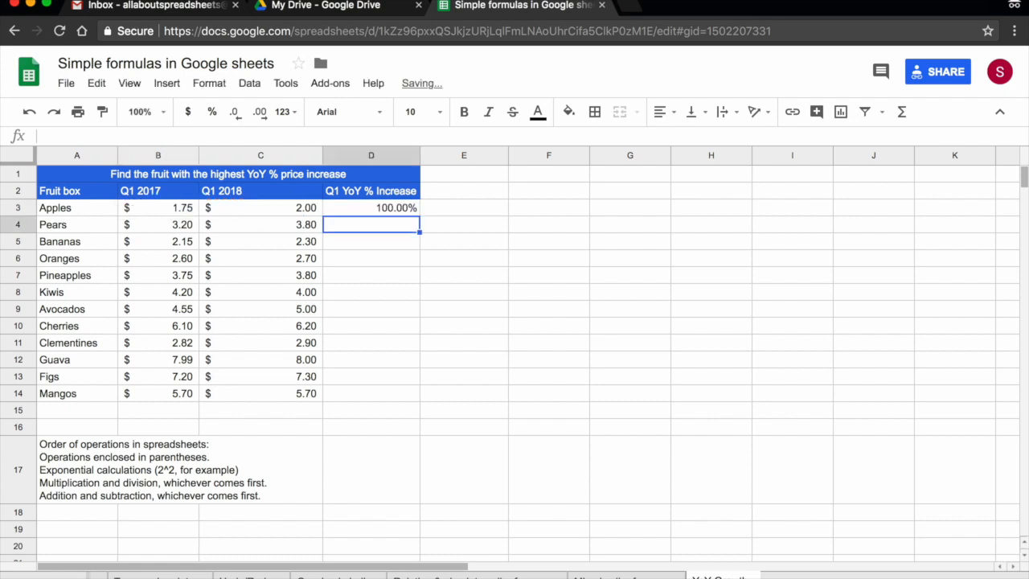
Add parentheses around the subtraction in D3 so the formula reads =(C3-B3)/B3
{"action": "double_click", "coordinate": [375, 208]}
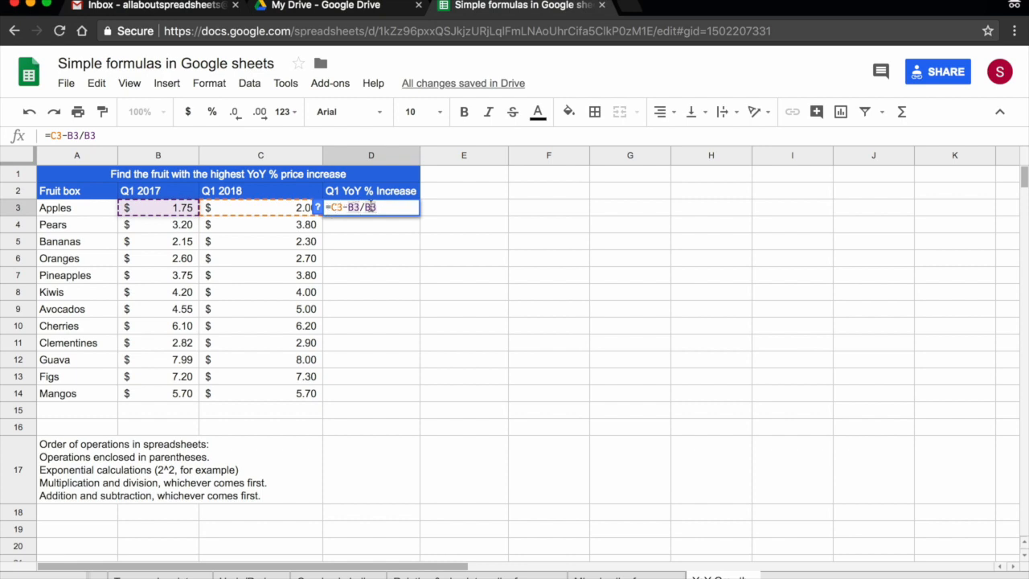
{"action": "left_click", "coordinate": [338, 207]}
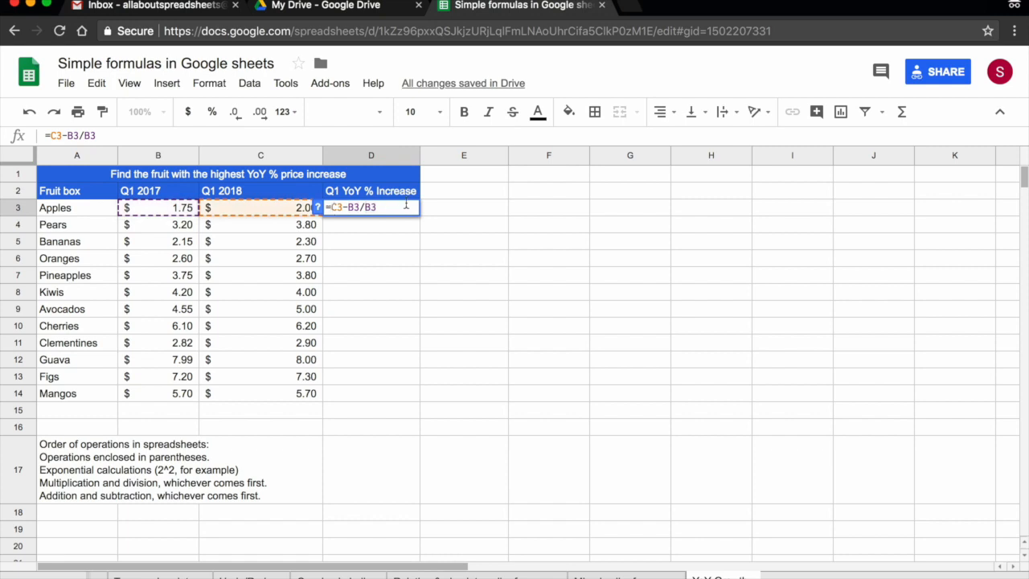
{"action": "type", "text": "("}
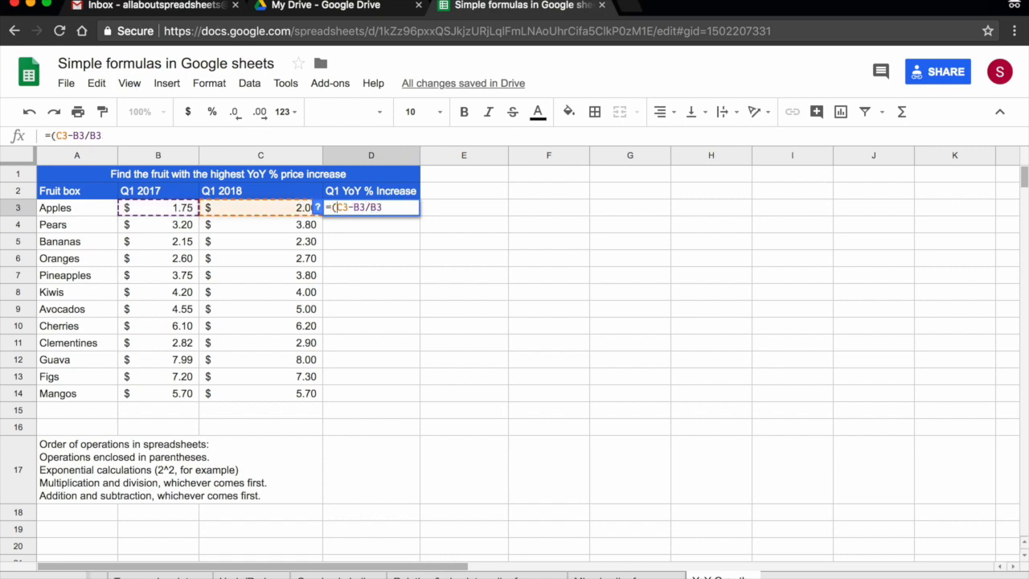
{"action": "left_click", "coordinate": [365, 207]}
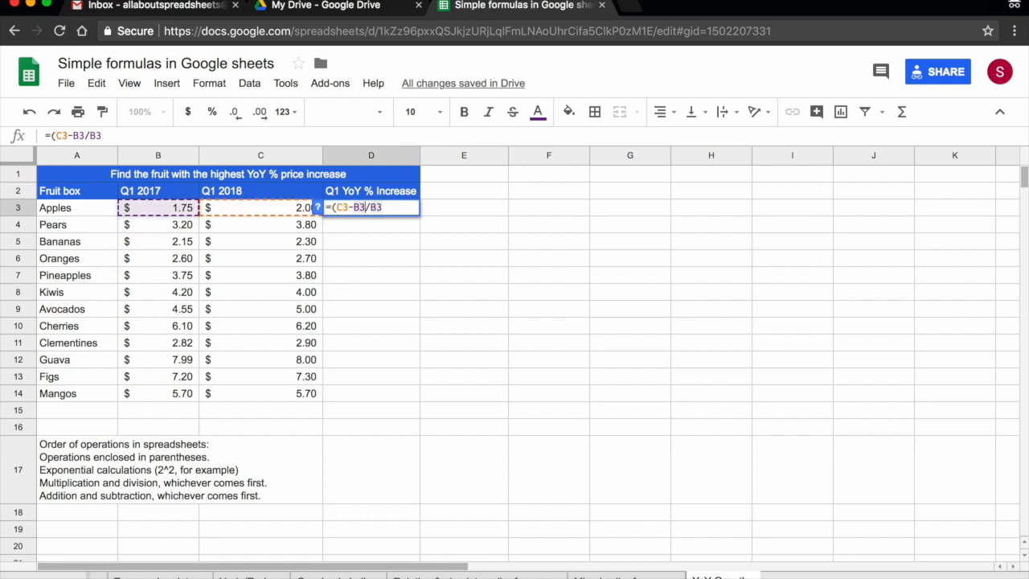
{"action": "type", "text": ")"}
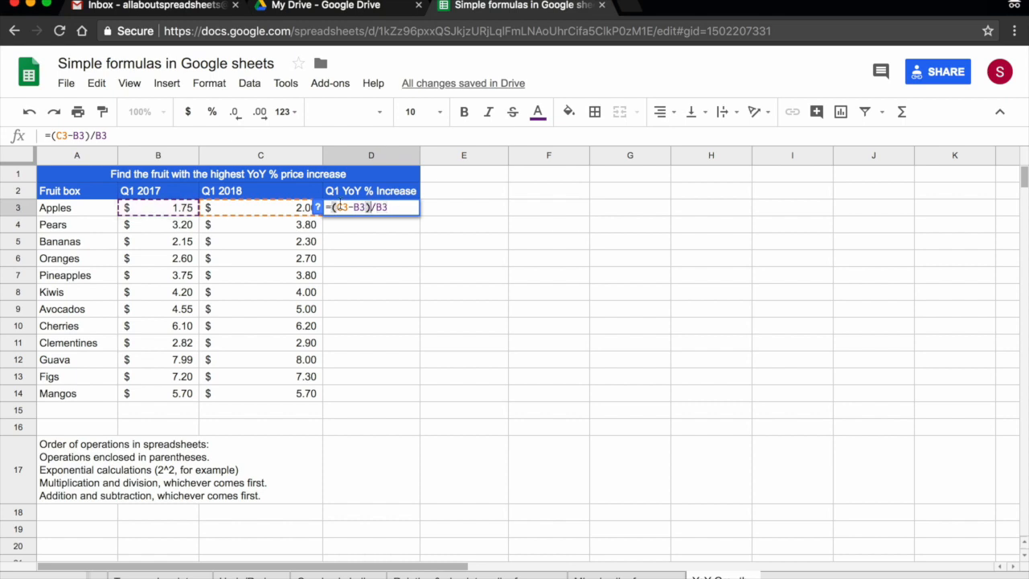
{"action": "left_click", "coordinate": [480, 215]}
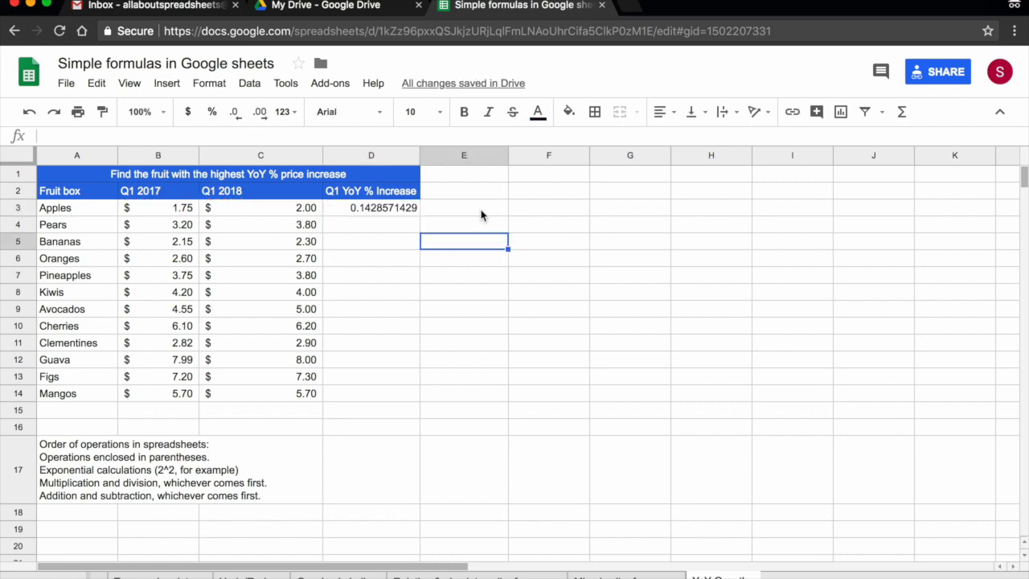
Multiply the Apples increase by 100 by extending the D3 formula to =(C3-B3)/B3*100
{"action": "left_click", "coordinate": [381, 209]}
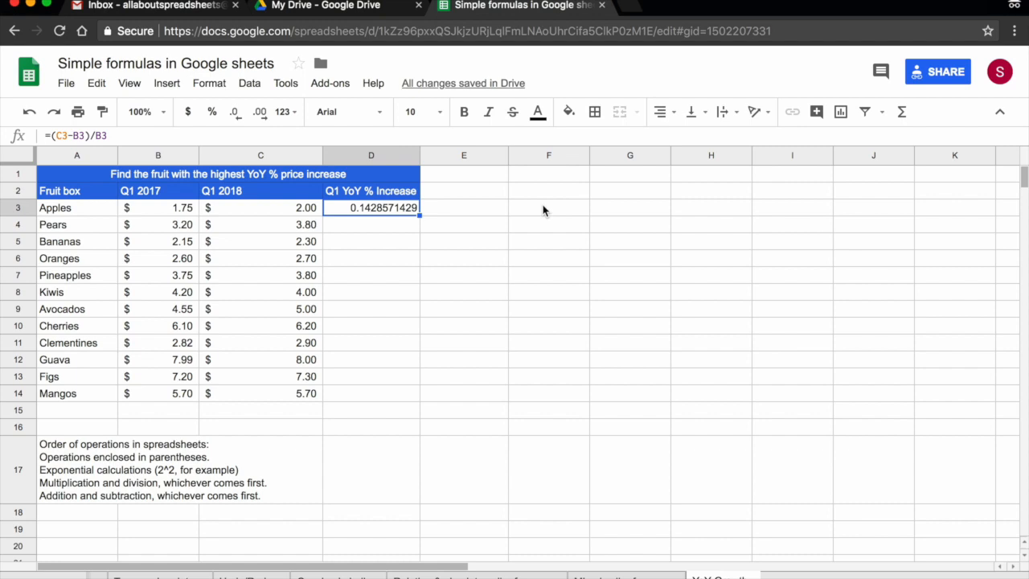
{"action": "double_click", "coordinate": [386, 208]}
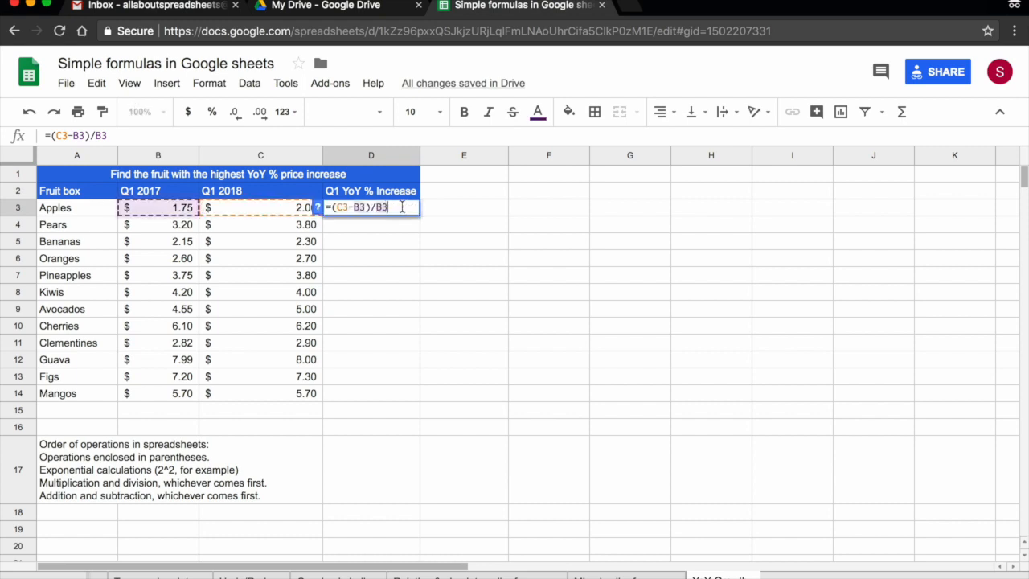
{"action": "type", "text": "*100"}
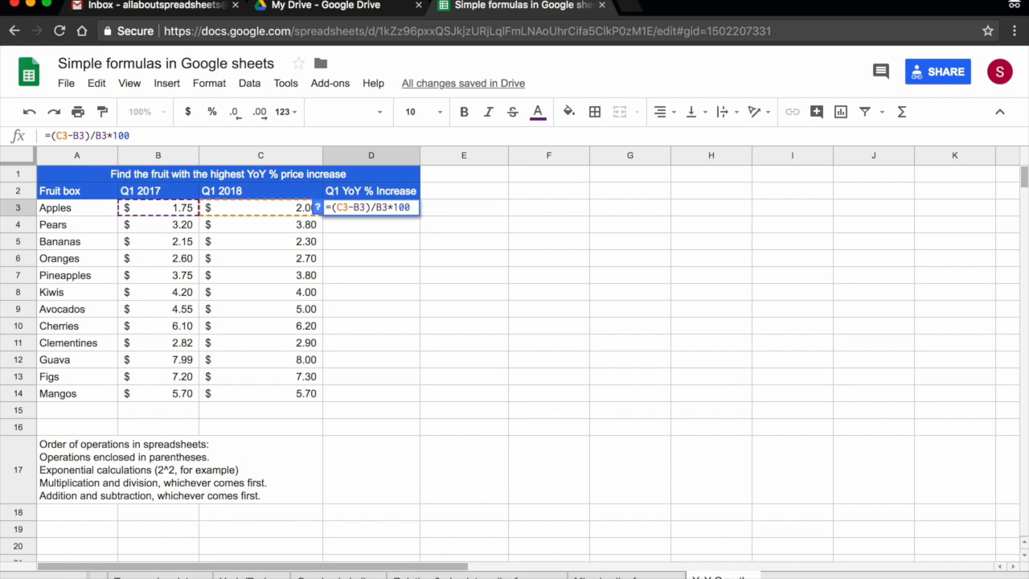
{"action": "key", "text": "Return"}
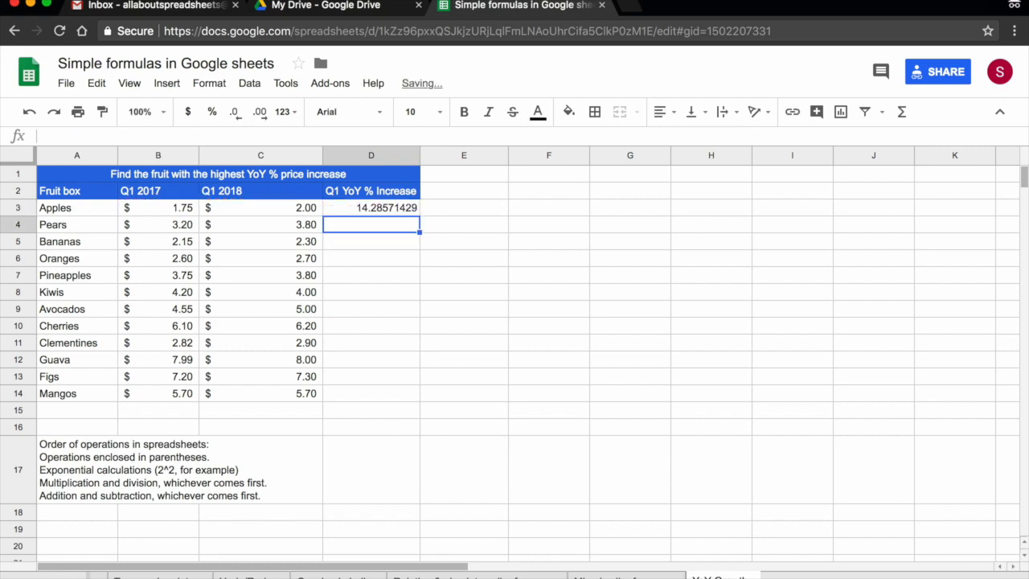
Reduce the decimals shown in the Apples increase cell D3 to two places
{"action": "left_click", "coordinate": [371, 213]}
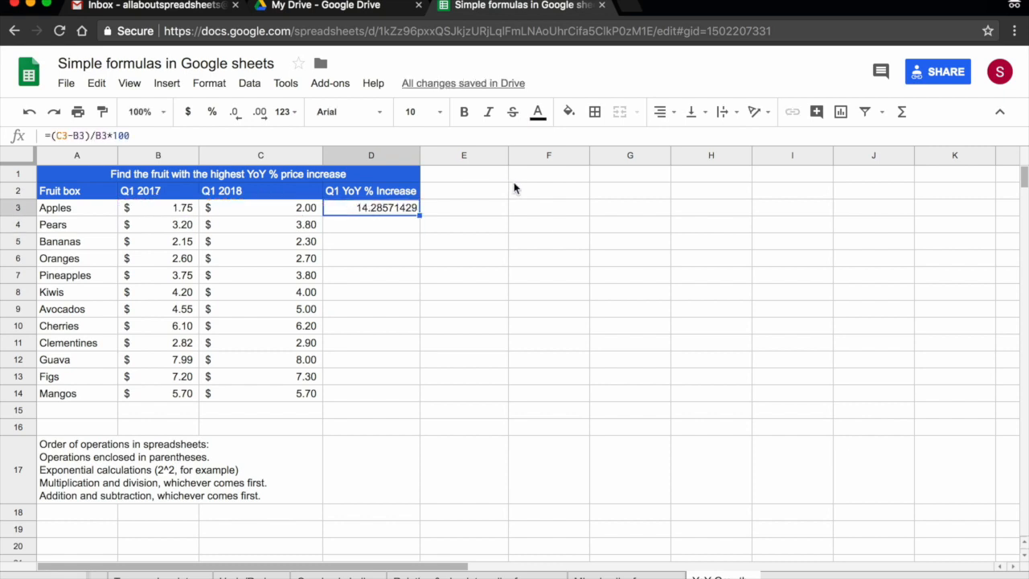
{"action": "left_click", "coordinate": [234, 113]}
{"action": "left_click", "coordinate": [235, 114]}
{"action": "left_click", "coordinate": [235, 113]}
{"action": "left_click", "coordinate": [235, 113]}
{"action": "left_click", "coordinate": [234, 112]}
{"action": "left_click", "coordinate": [235, 111]}
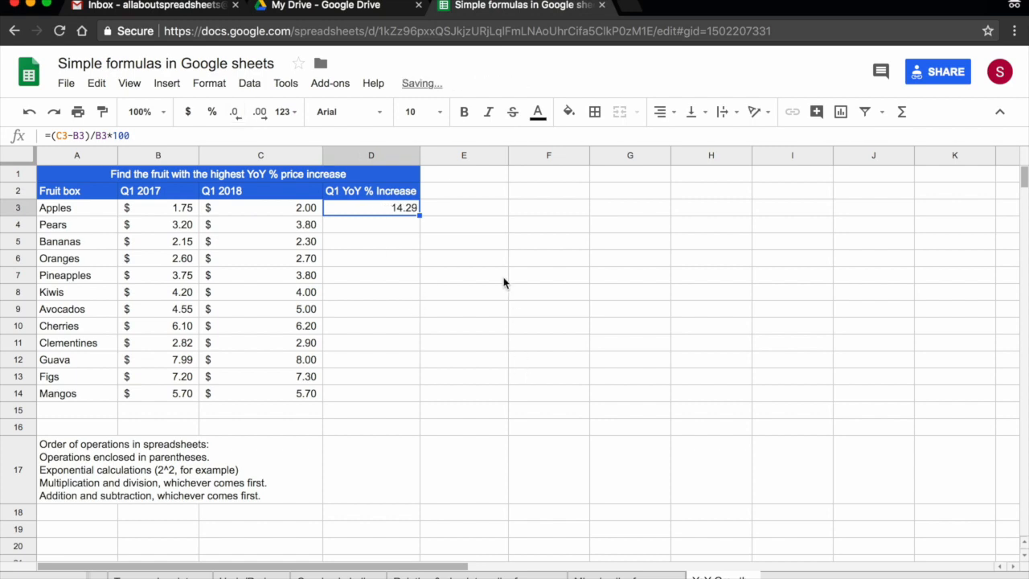
{"action": "left_click", "coordinate": [487, 257]}
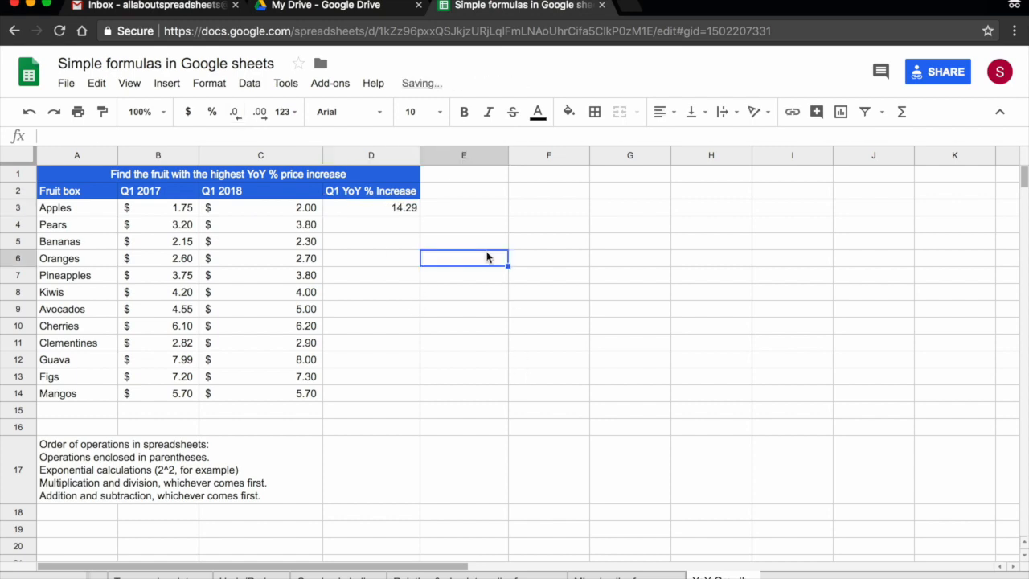
Remove the *100 multiplication from the D3 formula, leaving =(C3-B3)/B3
{"action": "left_click", "coordinate": [382, 210]}
{"action": "double_click", "coordinate": [386, 209]}
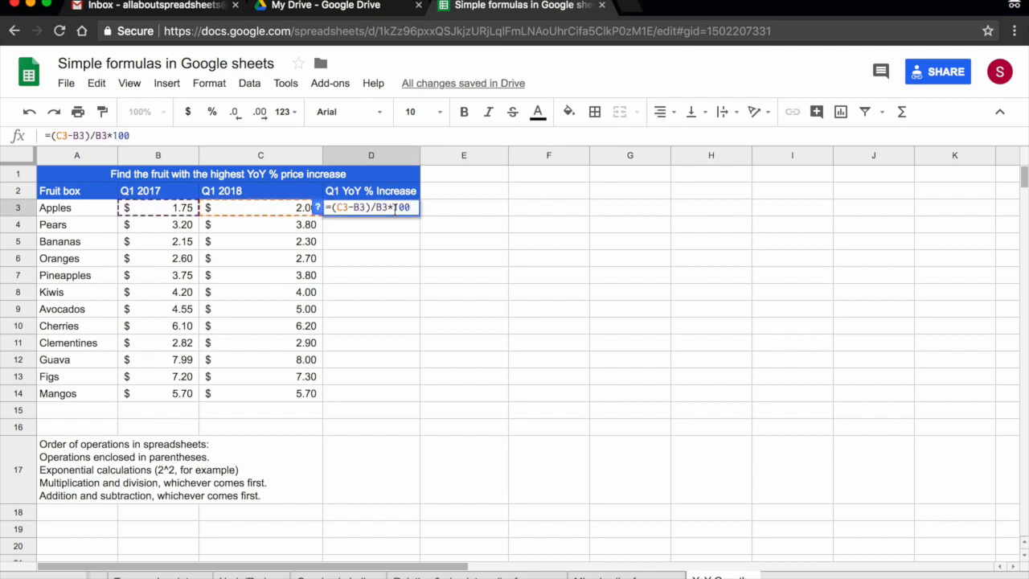
{"action": "left_click_drag", "start_coordinate": [388, 208], "coordinate": [419, 213]}
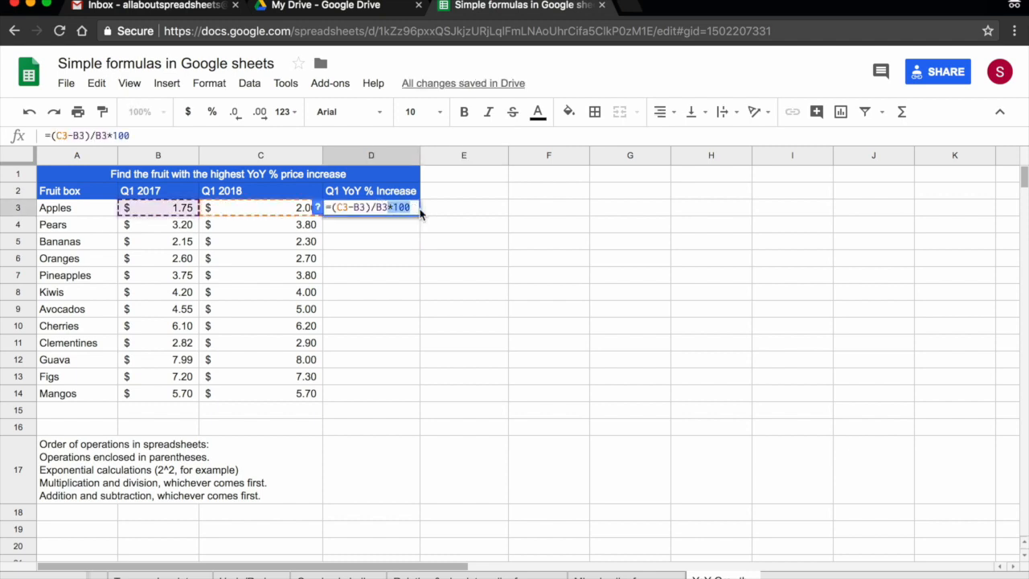
{"action": "key", "text": "BackSpace"}
{"action": "key", "text": "Return"}
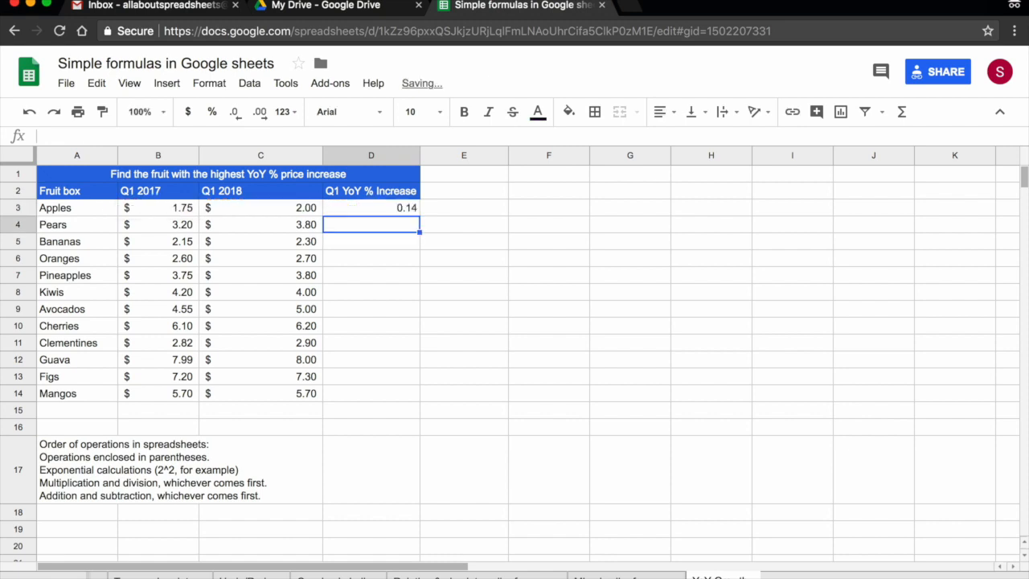
Format the Apples increase in cell D3 as a percentage
{"action": "left_click", "coordinate": [381, 209]}
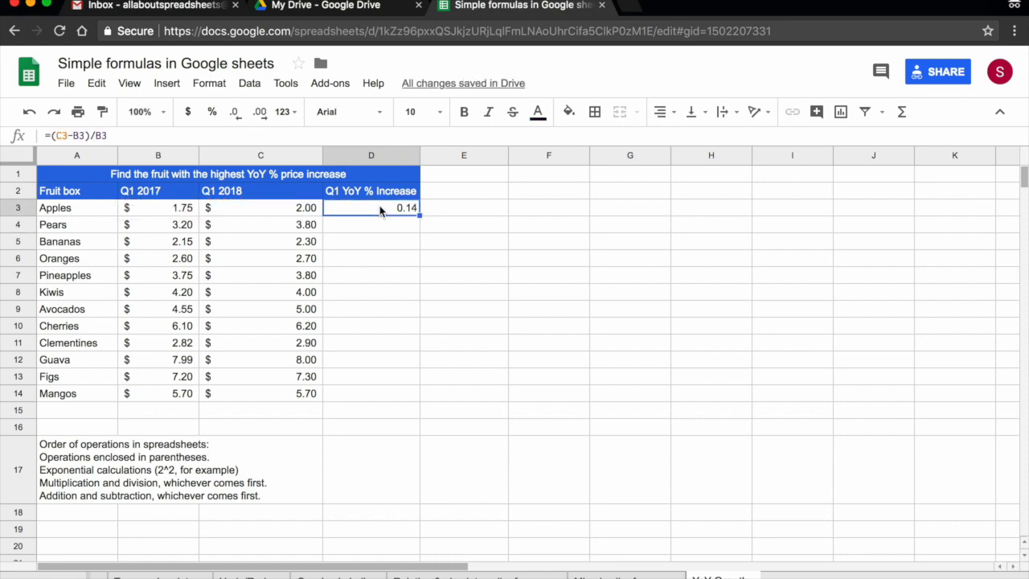
{"action": "left_click", "coordinate": [211, 114]}
Write the formula note (new-old)/old*100 as plain text in cell E3, beside the Apples increase
{"action": "left_click", "coordinate": [479, 213]}
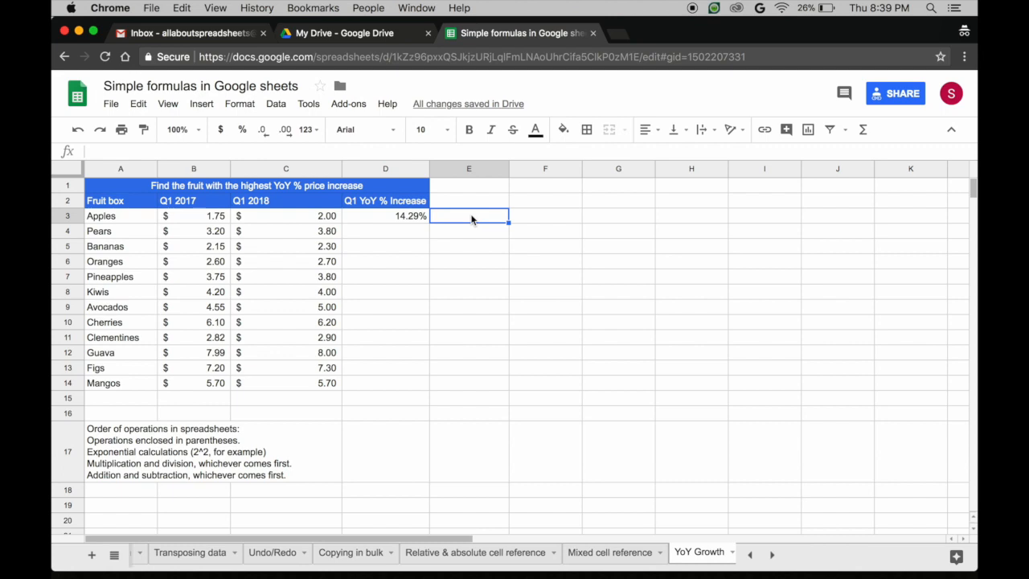
{"action": "type", "text": "new"}
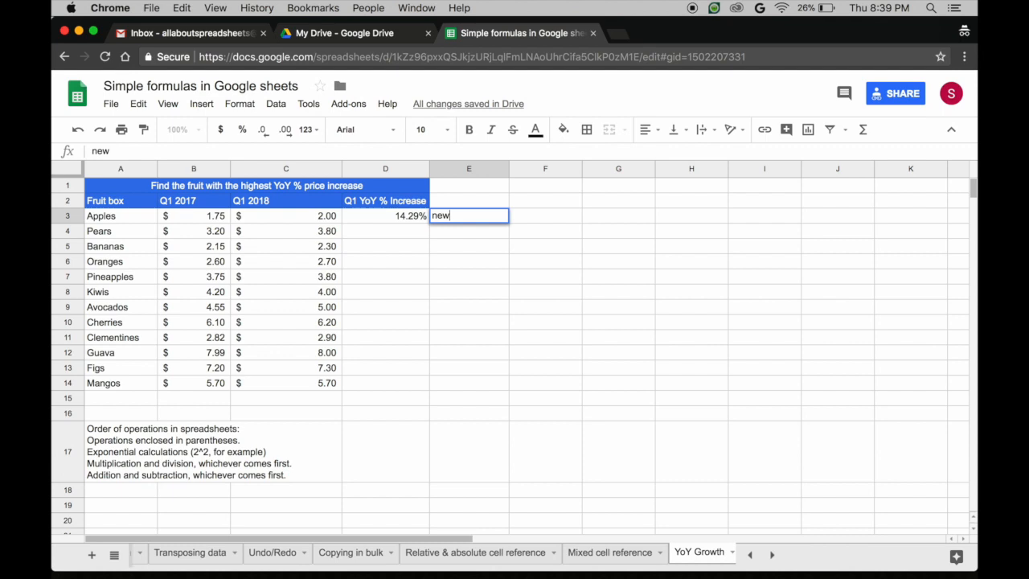
{"action": "type", "text": "-old"}
{"action": "type", "text": "/ol"}
{"action": "type", "text": "d"}
{"action": "type", "text": "("}
{"action": "left_click", "coordinate": [469, 215]}
{"action": "type", "text": ")/old"}
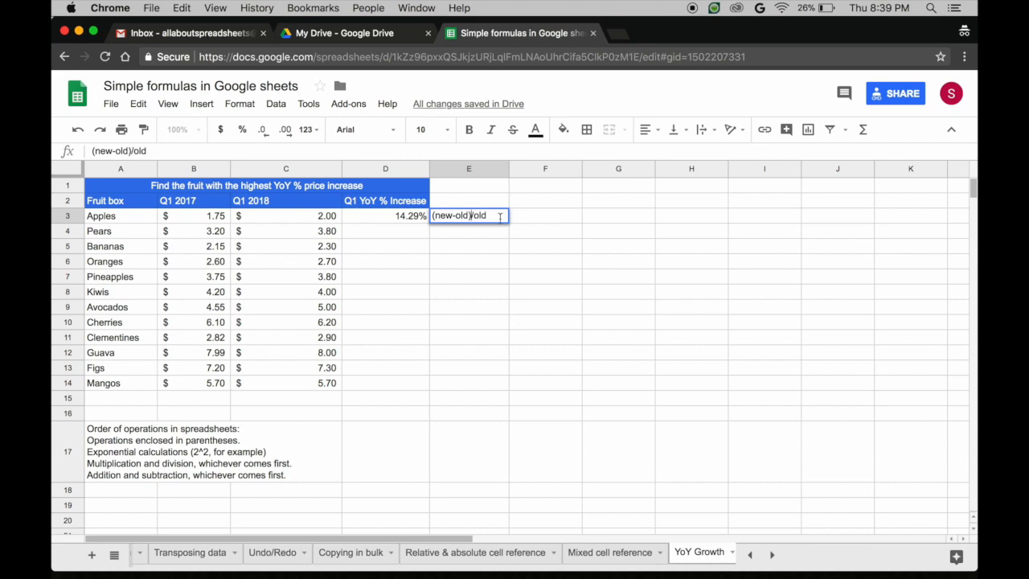
{"action": "type", "text": "*100"}
{"action": "key", "text": "Return"}
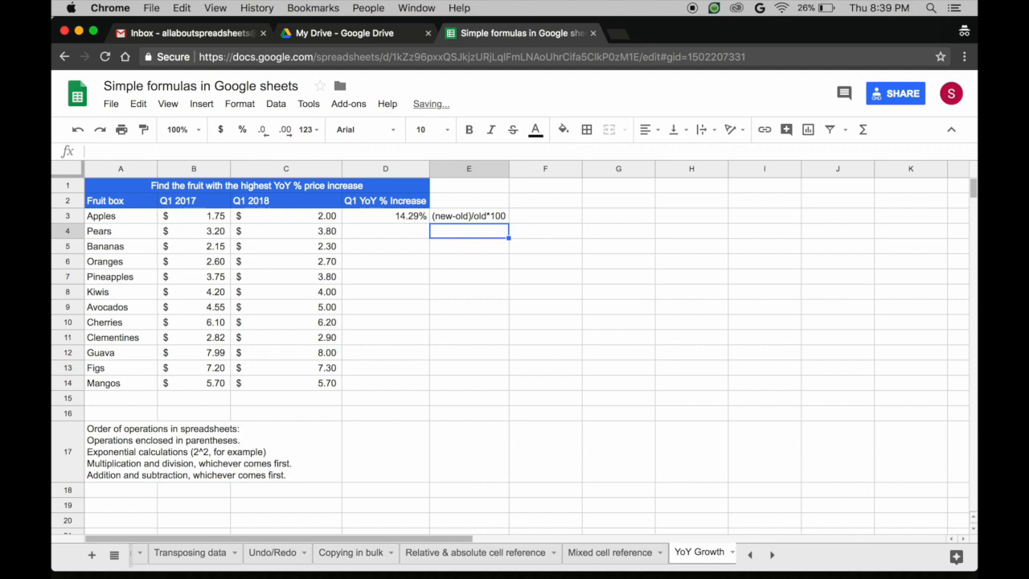
Insert one blank row above the Pears row
{"action": "key", "text": "Left"}
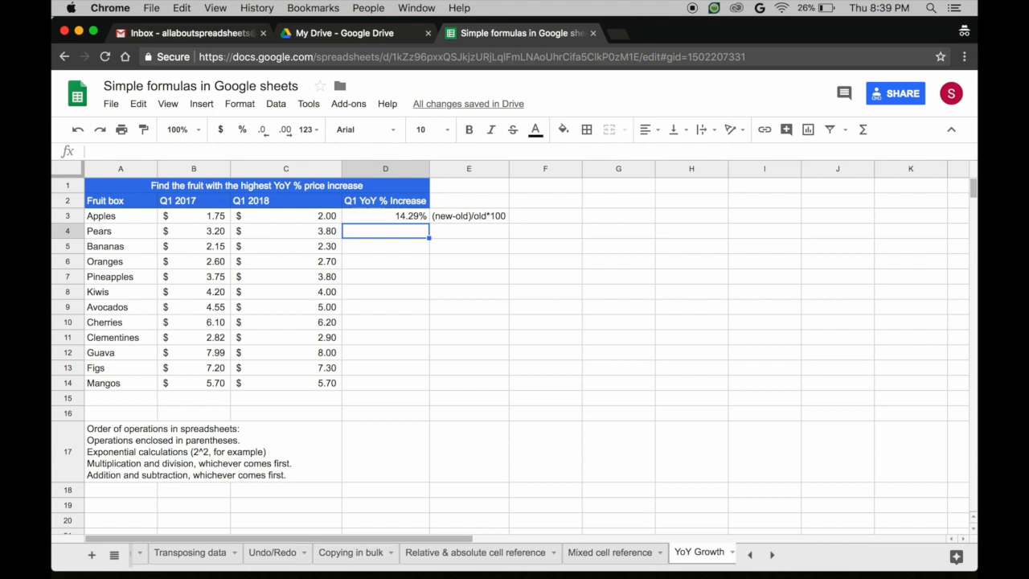
{"action": "left_click", "coordinate": [65, 233]}
{"action": "right_click", "coordinate": [65, 233]}
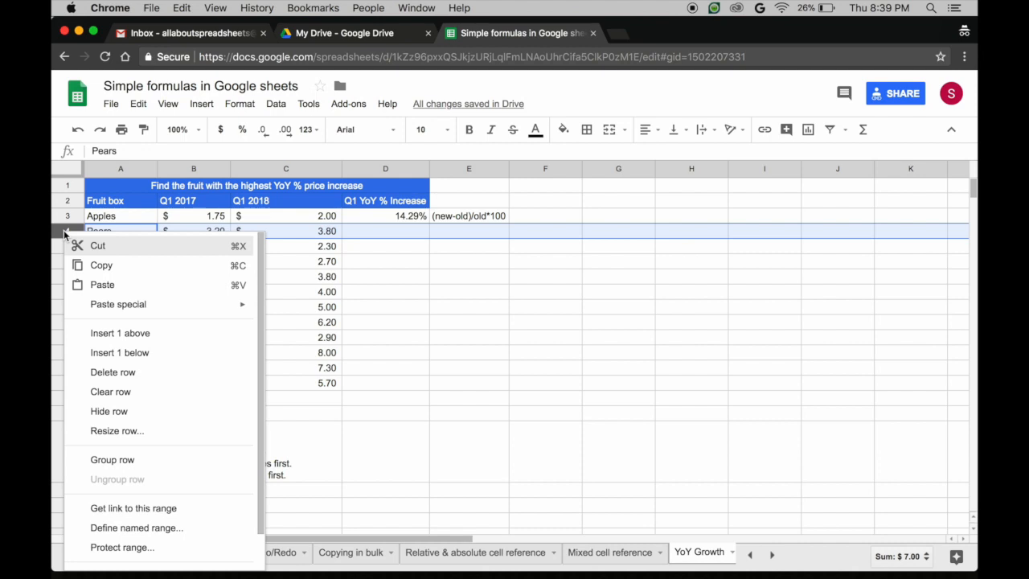
{"action": "left_click", "coordinate": [121, 333]}
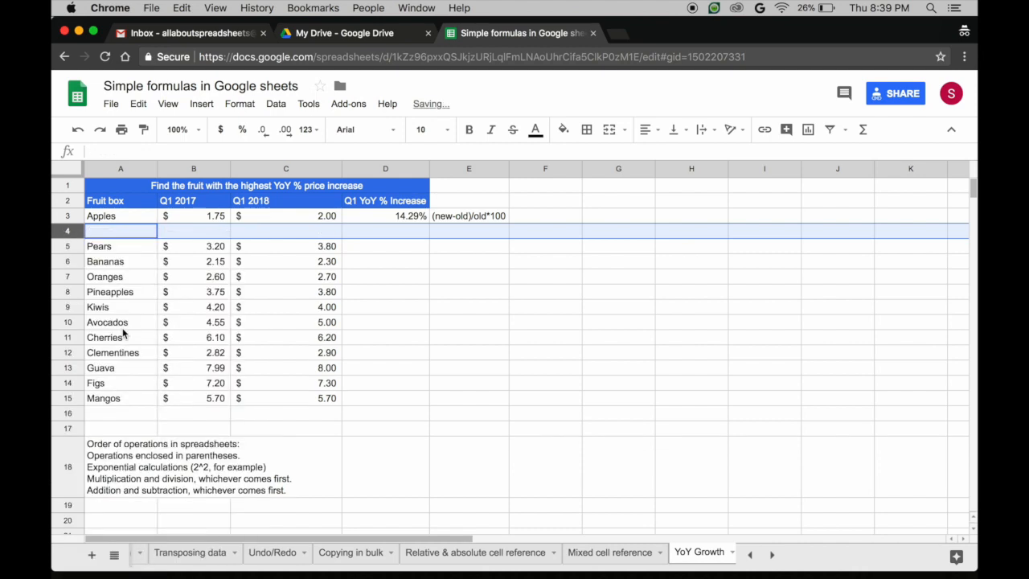
Copy the Apples name and both Q1 prices from A3:C3 into the blank row 4
{"action": "left_click_drag", "start_coordinate": [121, 216], "coordinate": [278, 215]}
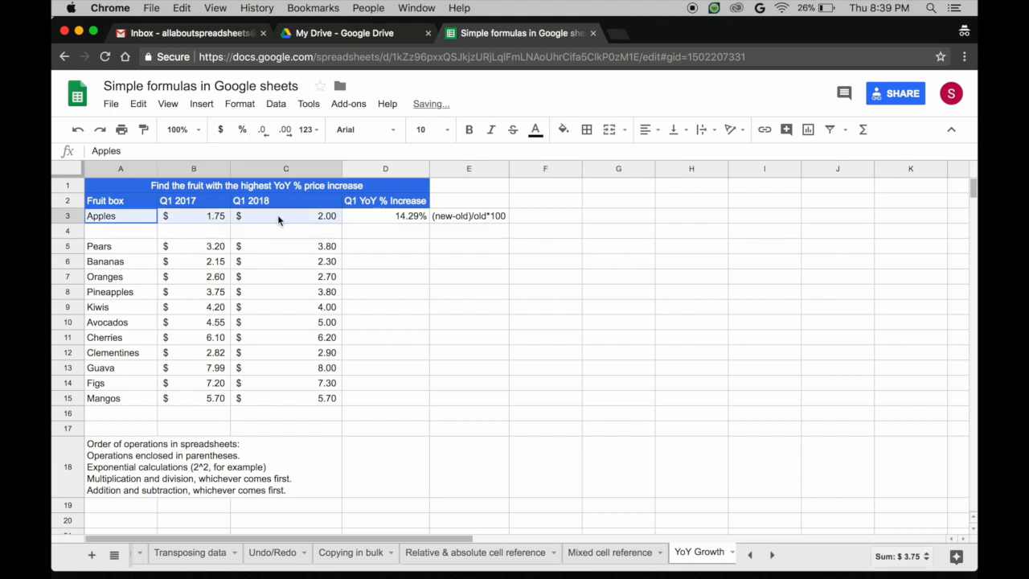
{"action": "key", "text": "ctrl+c"}
{"action": "left_click", "coordinate": [127, 231]}
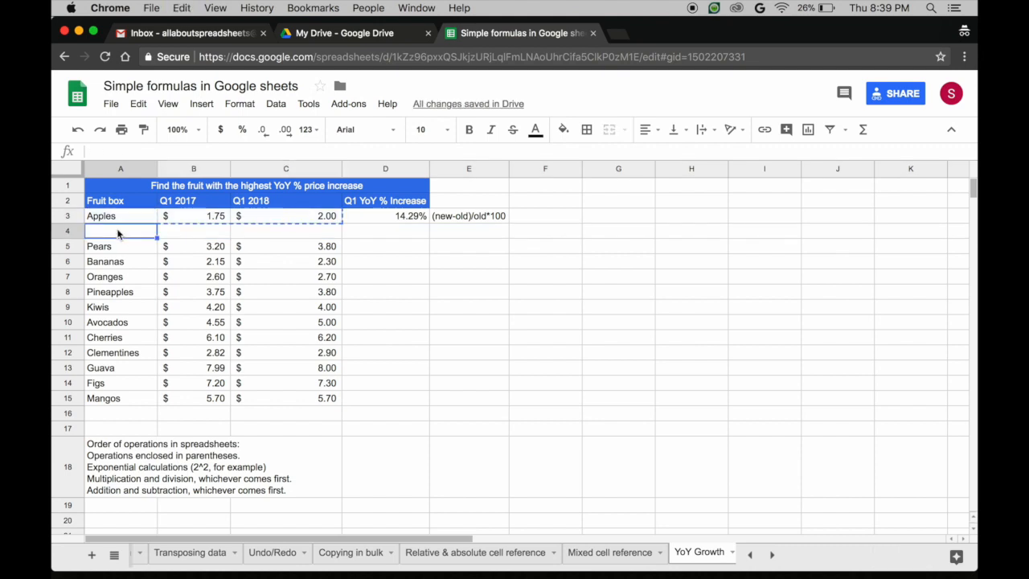
{"action": "key", "text": "ctrl+v"}
Enter the formula =C4/B4-1 in cell D4 for the duplicated Apples row
{"action": "left_click", "coordinate": [383, 235]}
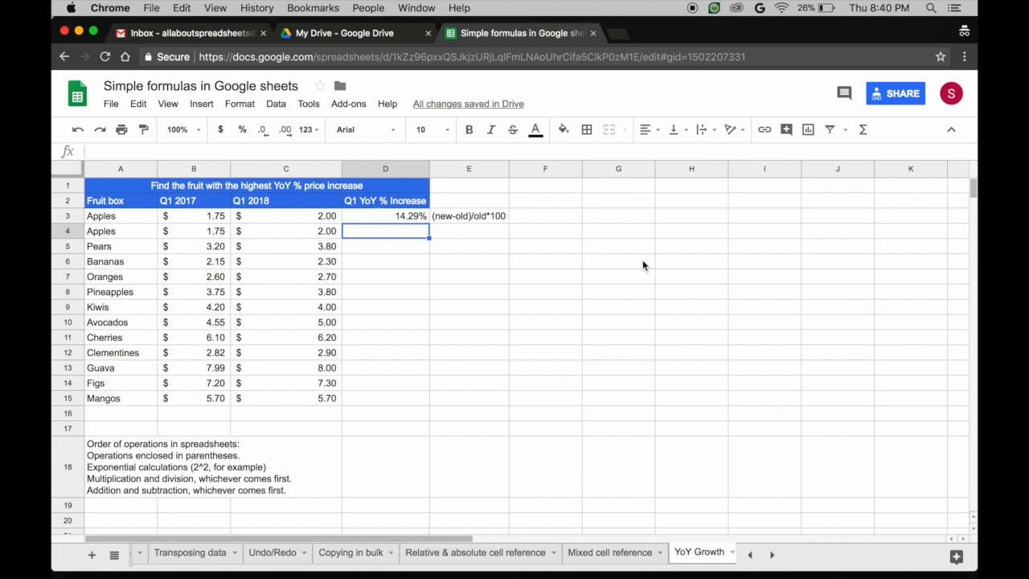
{"action": "type", "text": "="}
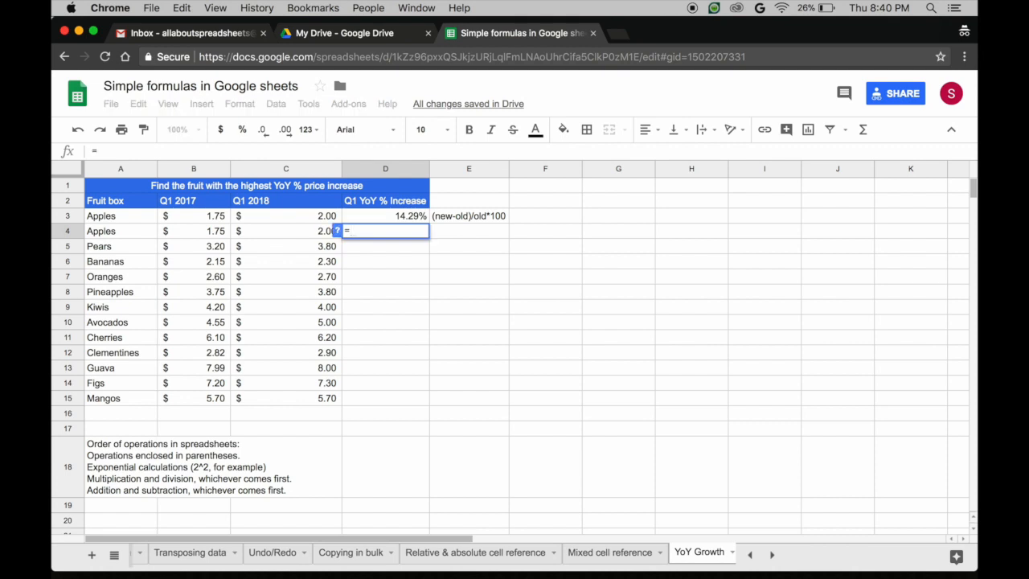
{"action": "left_click", "coordinate": [301, 232]}
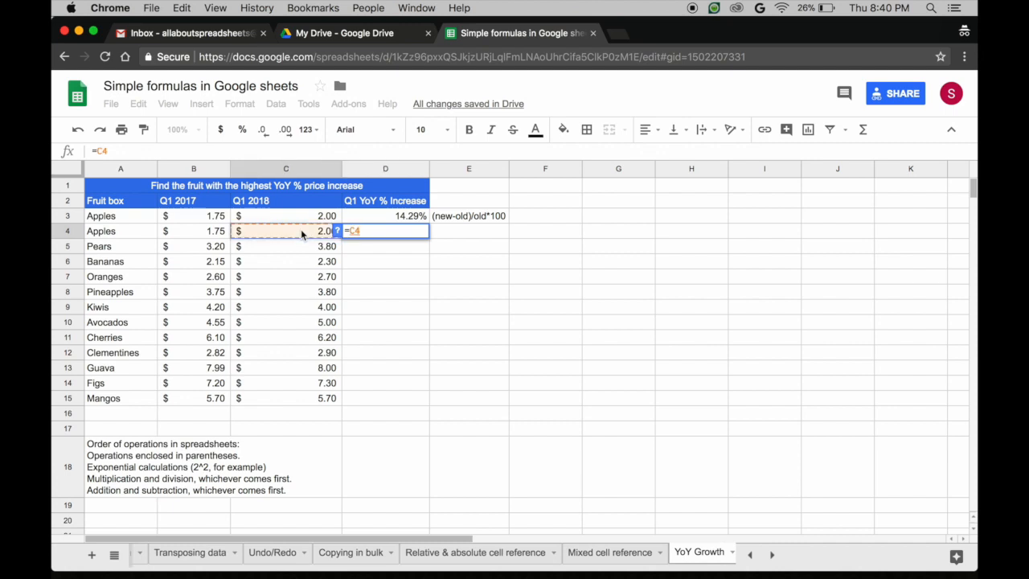
{"action": "type", "text": "/"}
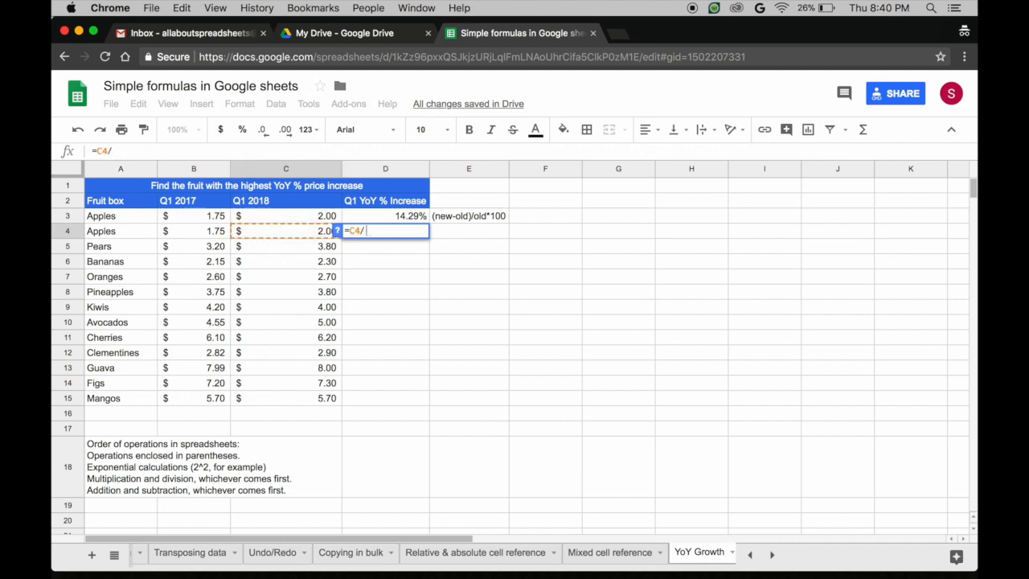
{"action": "left_click", "coordinate": [203, 232]}
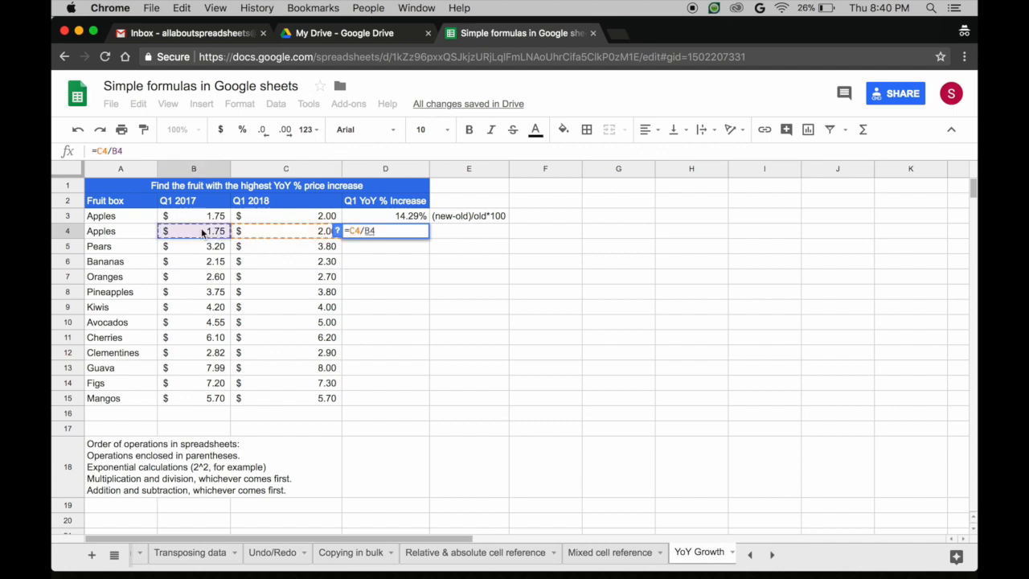
{"action": "type", "text": "-1"}
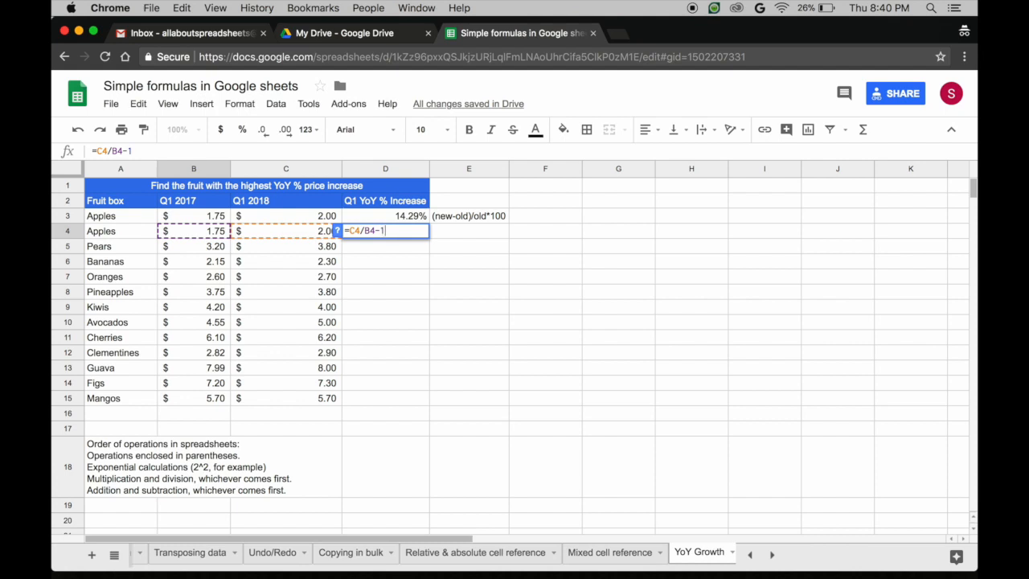
{"action": "key", "text": "Return"}
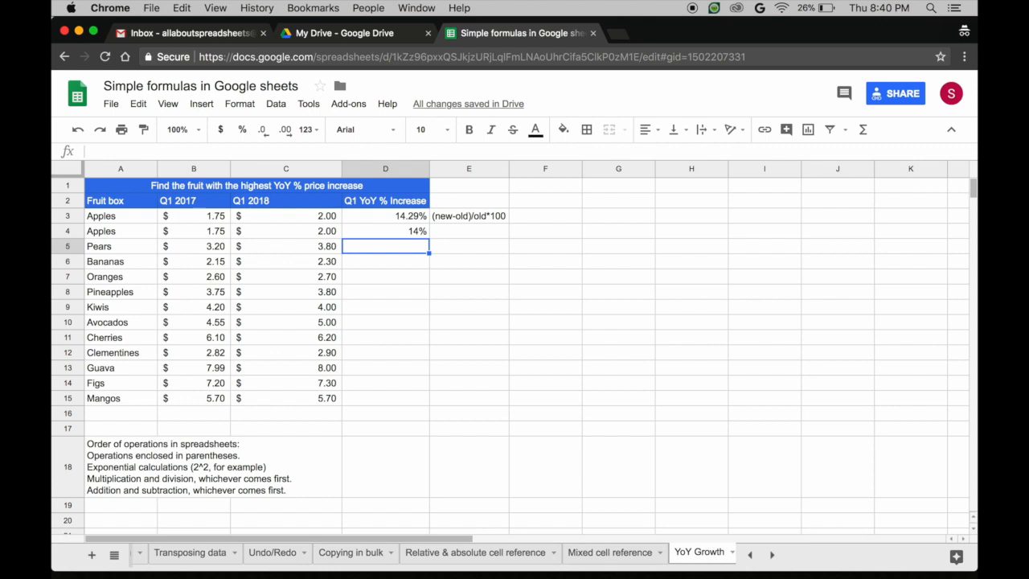
Reset cell D4 to the Automatic number format and format it as a percentage
{"action": "left_click", "coordinate": [392, 231]}
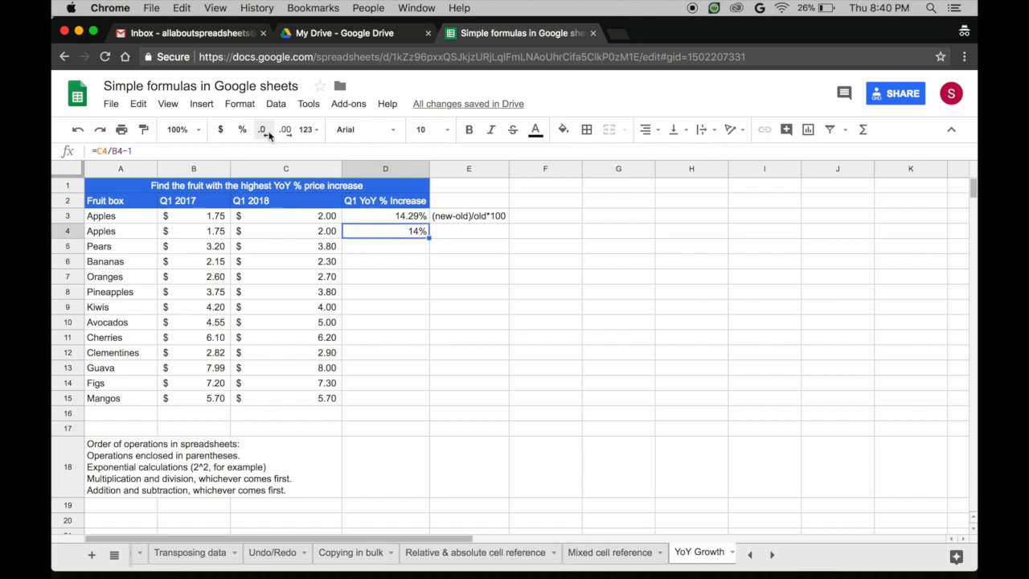
{"action": "left_click", "coordinate": [317, 133]}
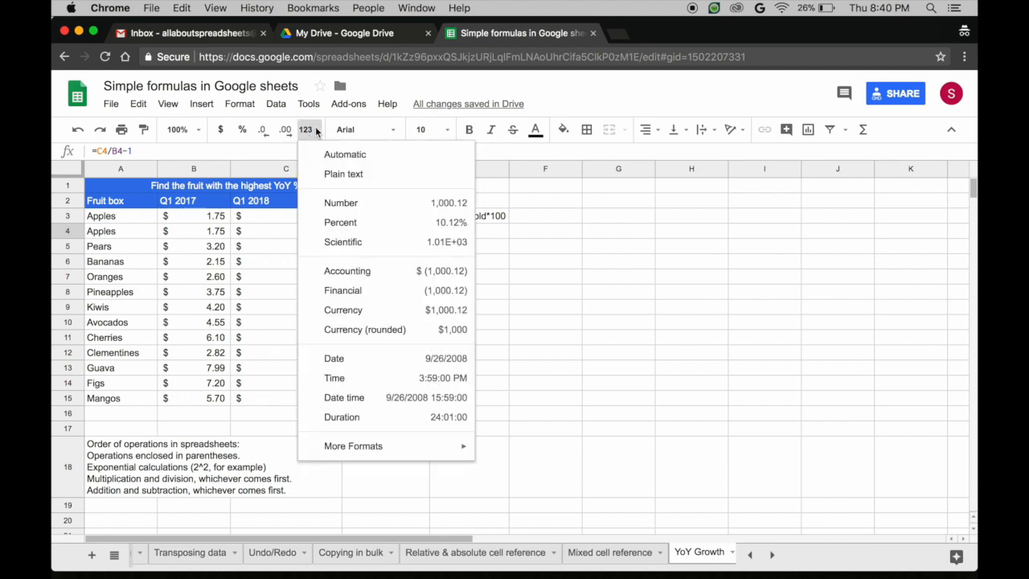
{"action": "left_click", "coordinate": [349, 154]}
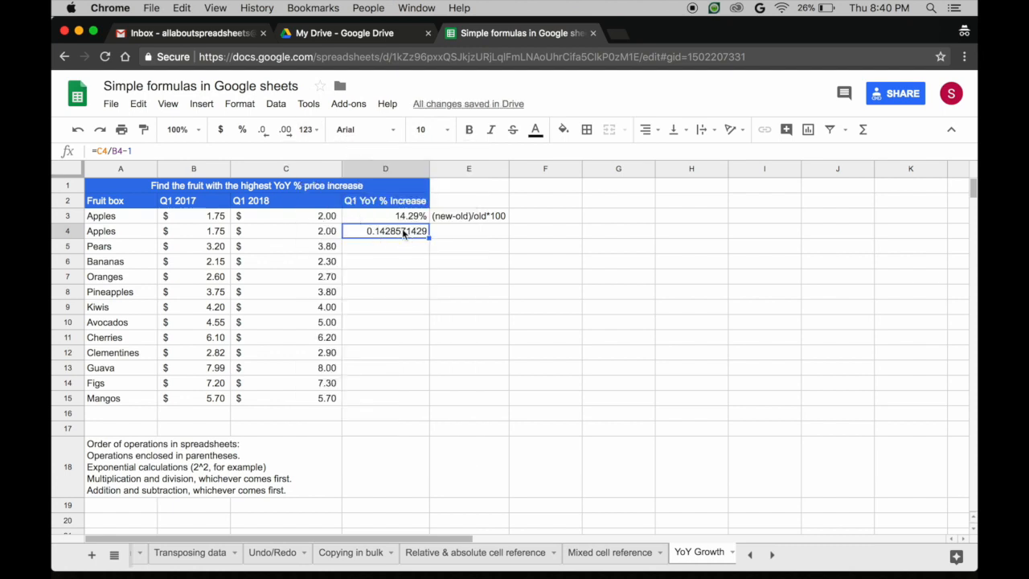
{"action": "left_click", "coordinate": [242, 130]}
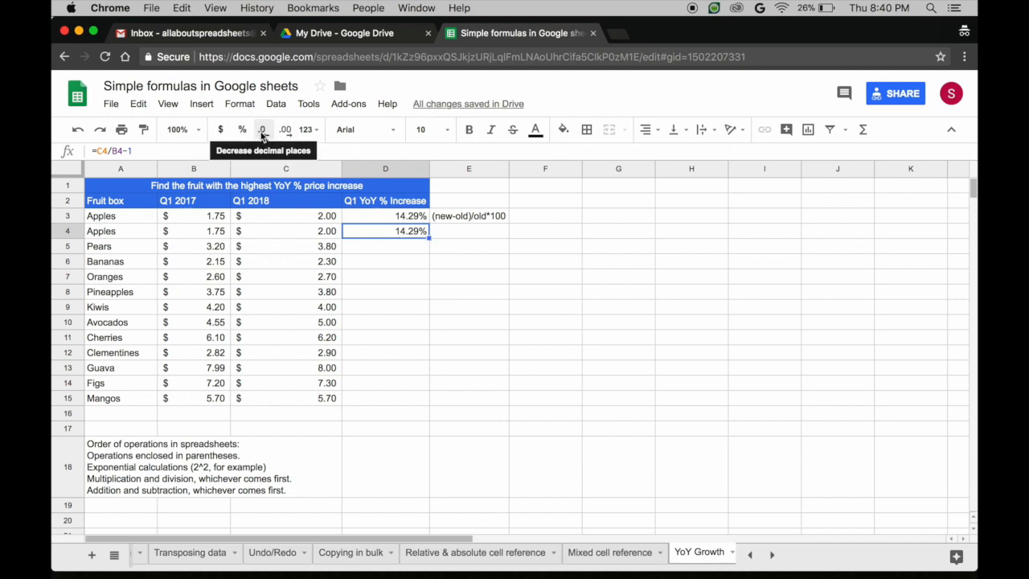
Reduce the percentage in D4 to no decimal places and restore its two decimals
{"action": "left_click", "coordinate": [262, 134]}
{"action": "left_click", "coordinate": [262, 134]}
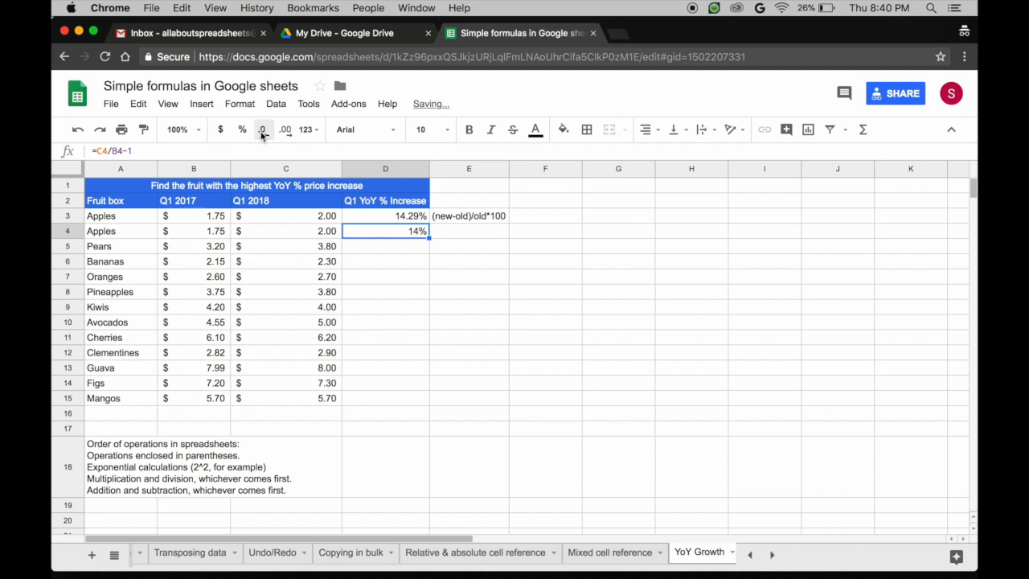
{"action": "left_click", "coordinate": [285, 132]}
{"action": "left_click", "coordinate": [284, 133]}
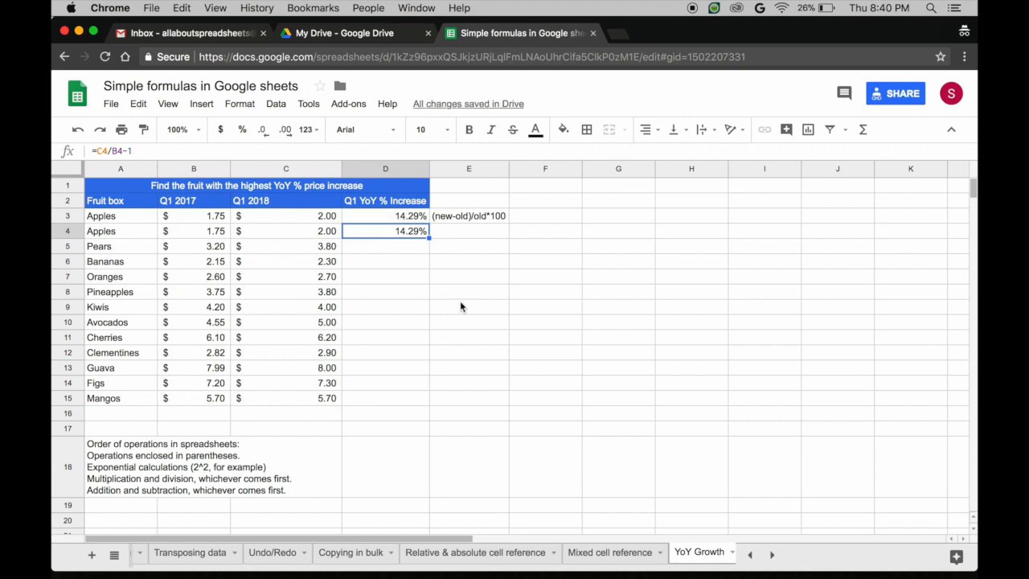
Write the formula note new/old-1 as plain text in cell E4, beside the second Apples increase
{"action": "left_click", "coordinate": [462, 231]}
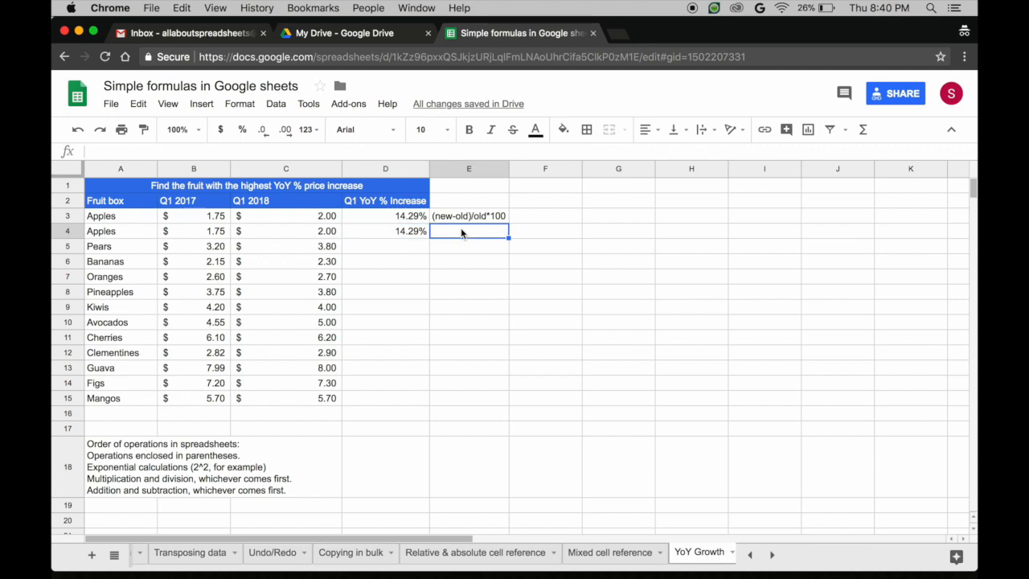
{"action": "type", "text": "new/old-1"}
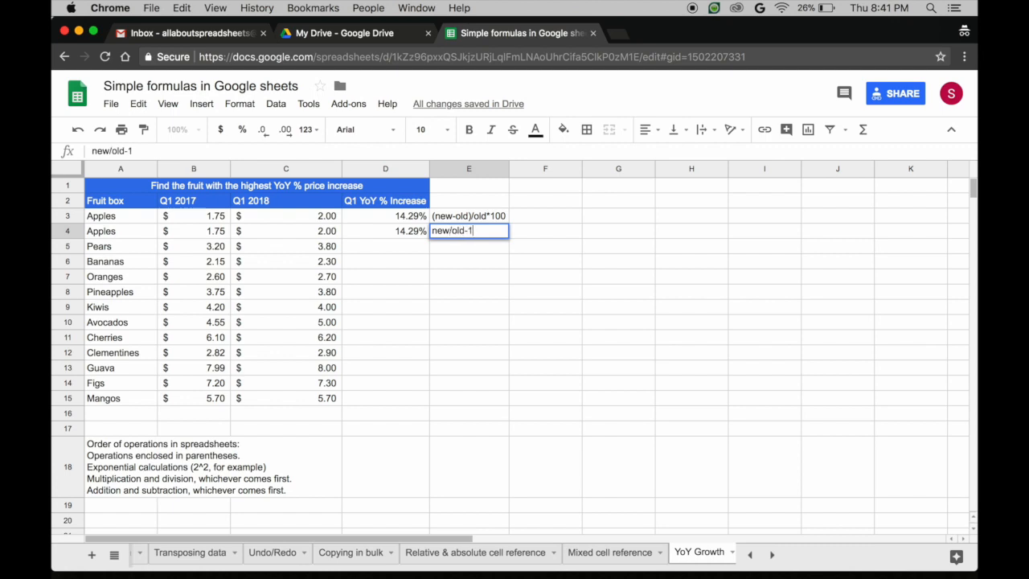
Examine the Apples formulas in D4 and D3 to compare the two percentage increase methods
{"action": "double_click", "coordinate": [411, 232]}
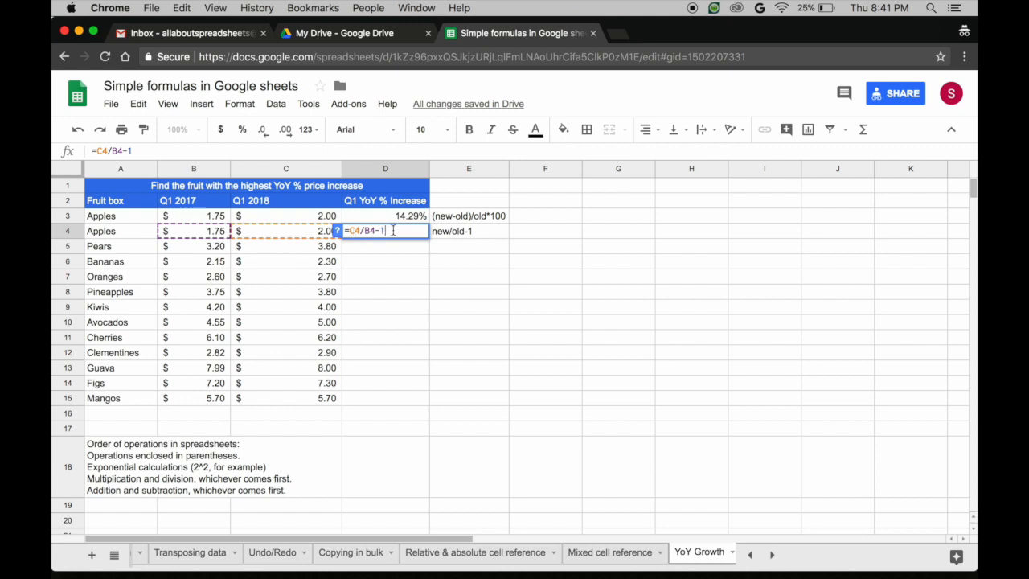
{"action": "left_click", "coordinate": [399, 217]}
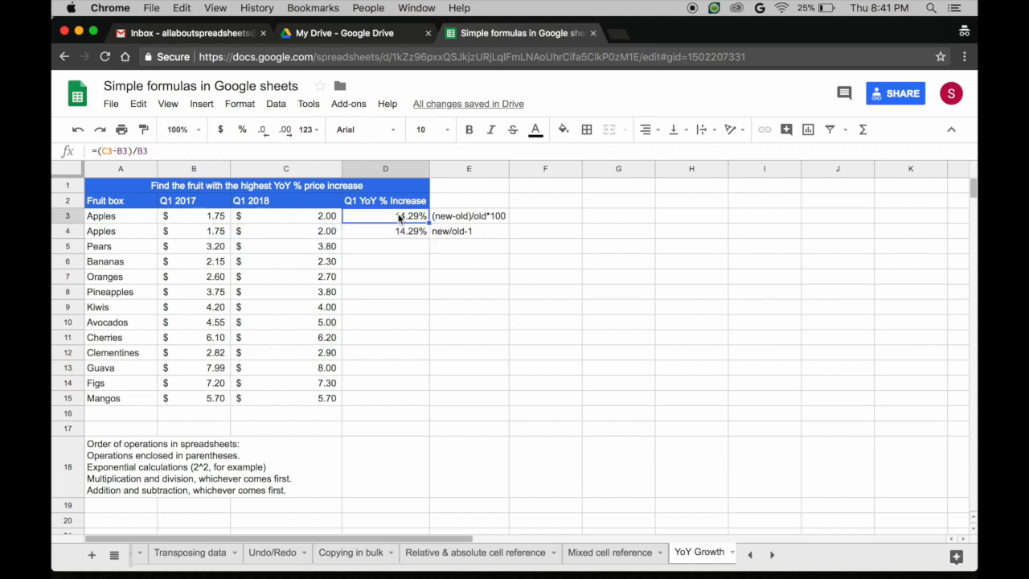
{"action": "double_click", "coordinate": [400, 216]}
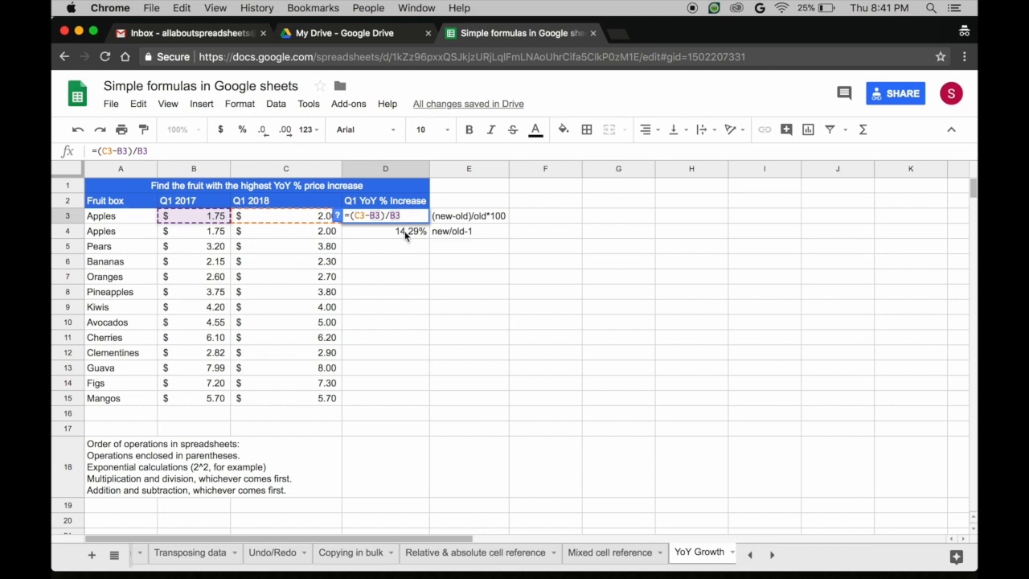
{"action": "key", "text": "Return"}
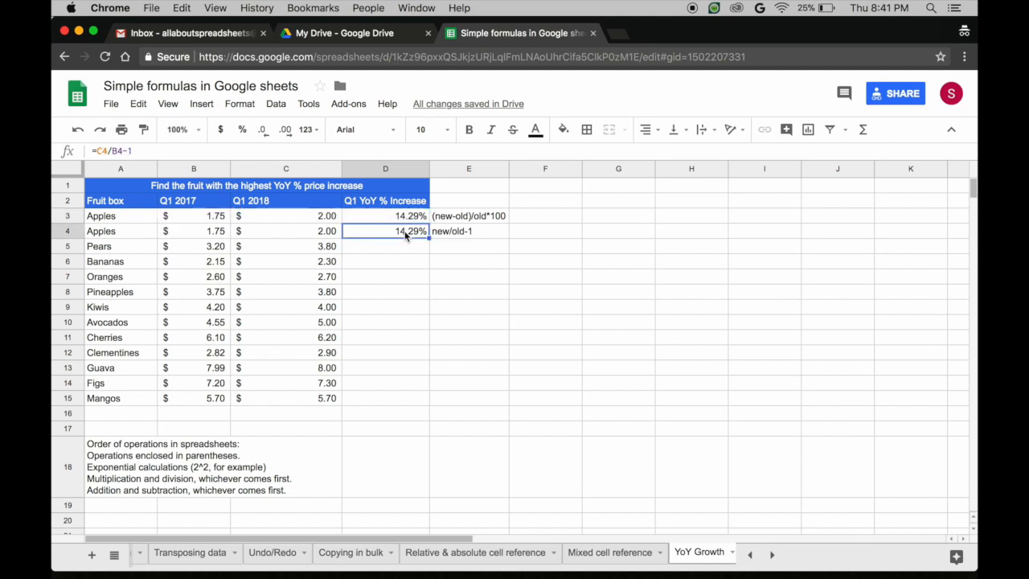